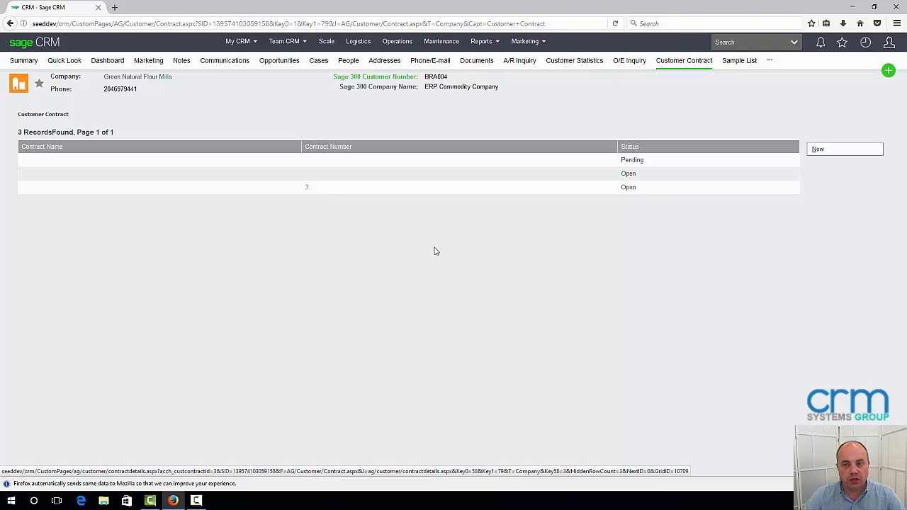
Step: Create a new customer contract for Green Natural Flour Mills and enter "- Quality 98% pure" as its conditions/terms
{"action": "left_click", "coordinate": [814, 151]}
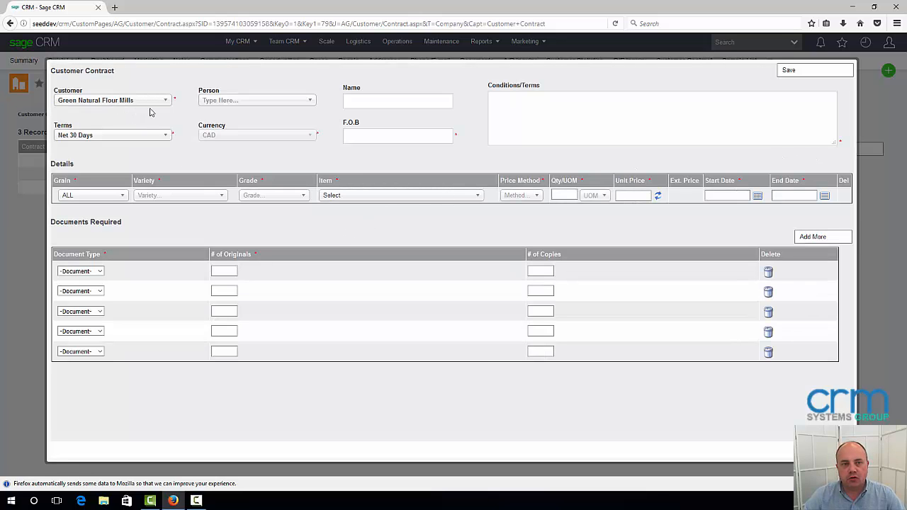
{"action": "left_click", "coordinate": [249, 100]}
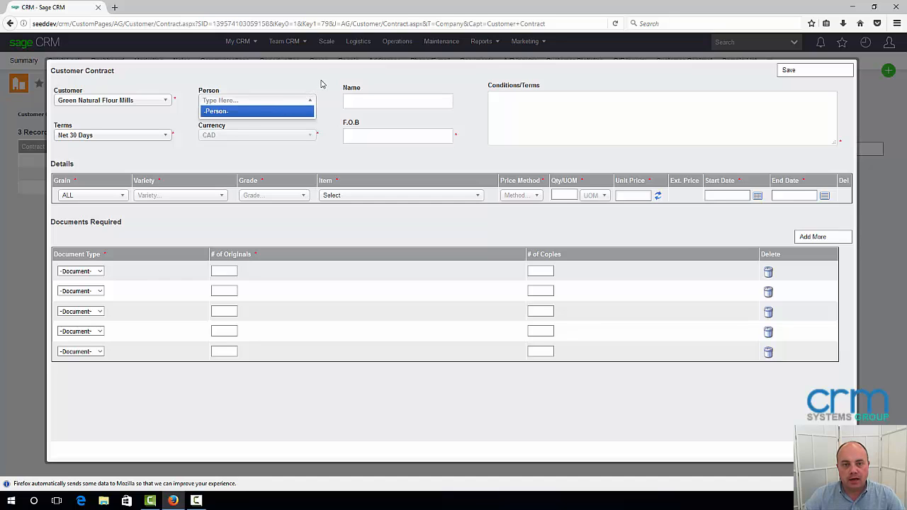
{"action": "left_click", "coordinate": [321, 85]}
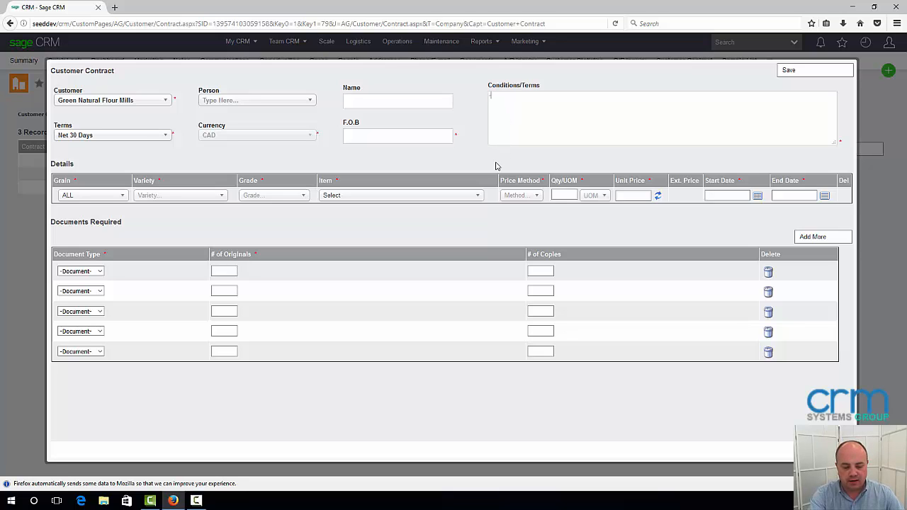
{"action": "type", "text": "Quality 9"}
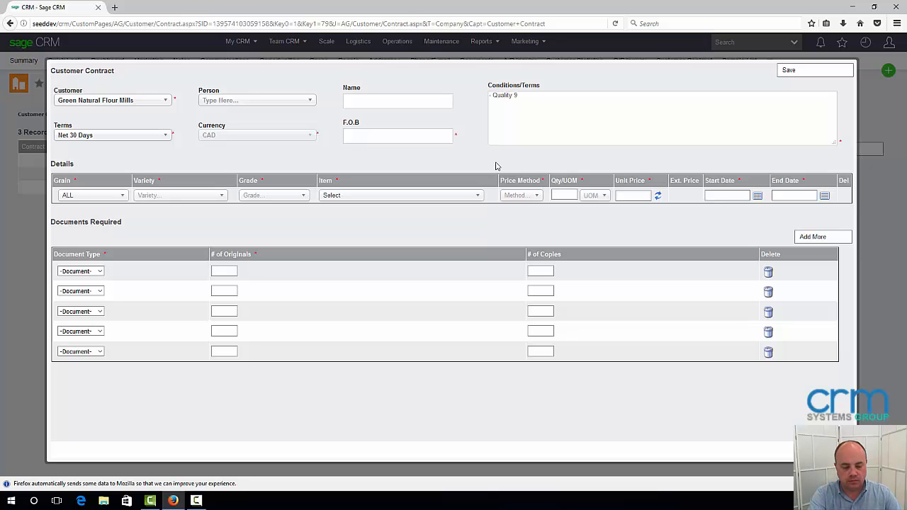
{"action": "type", "text": "8% pure"}
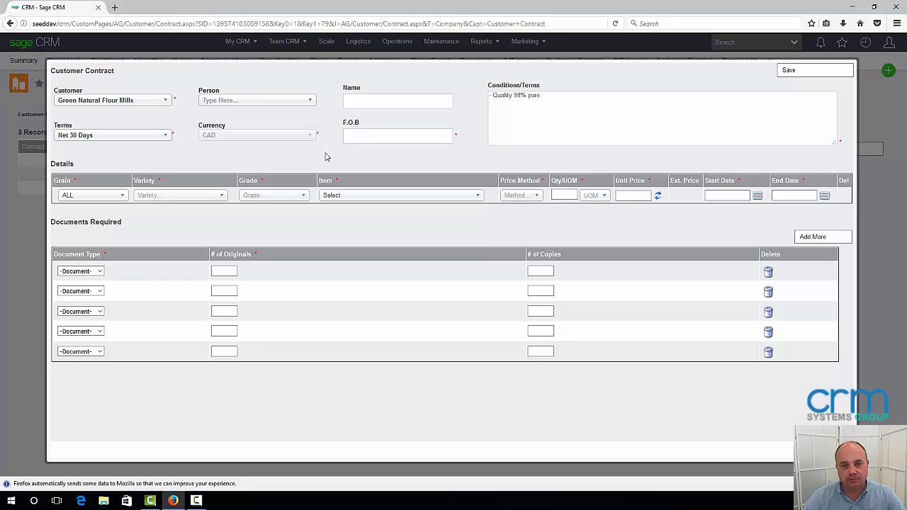
Step: Set the contract's F.O.B. location to Winnipeg, MB
{"action": "left_click", "coordinate": [361, 138]}
{"action": "type", "text": "Win"}
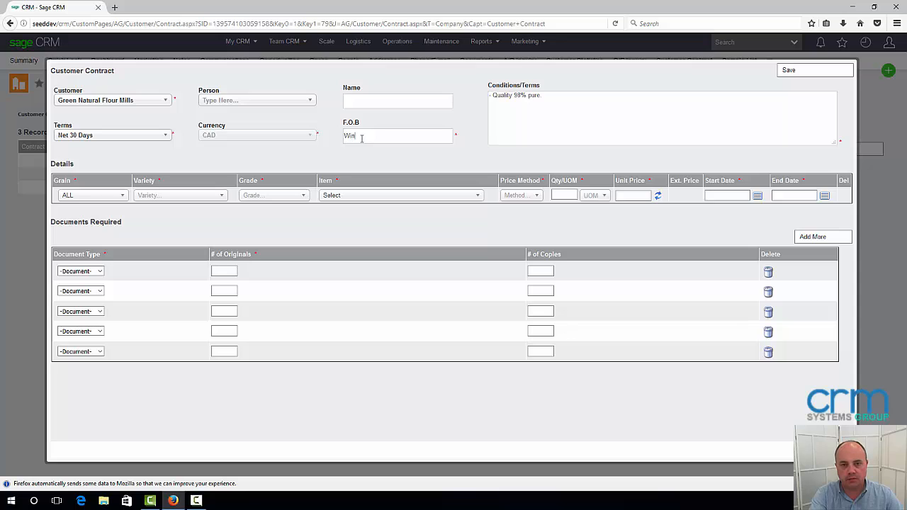
{"action": "type", "text": "nipeg, MB"}
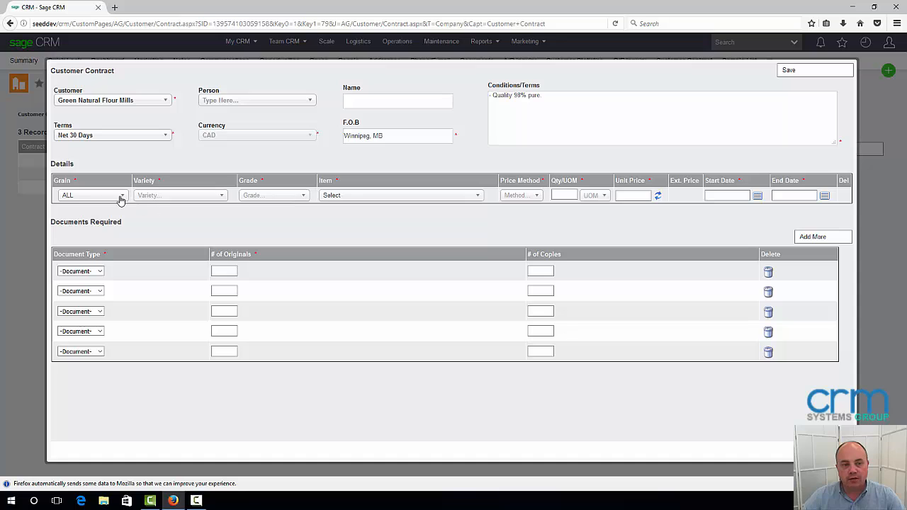
Step: Set the detail line's grain to FLAXSEED, variety to Canada Western Flax Brown and grade to No. 1 Brown
{"action": "left_click", "coordinate": [121, 197]}
{"action": "scroll", "coordinate": [99, 269], "scroll_direction": "down", "scroll_amount": 2}
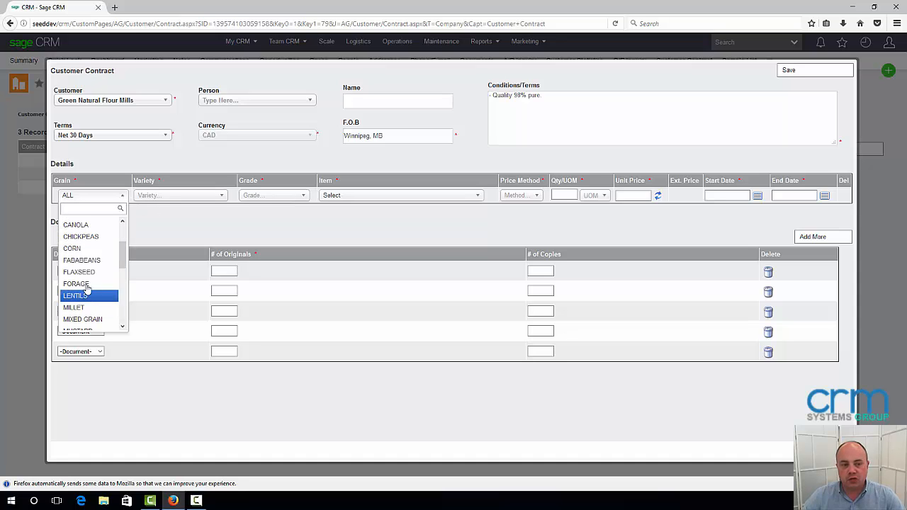
{"action": "left_click", "coordinate": [86, 273]}
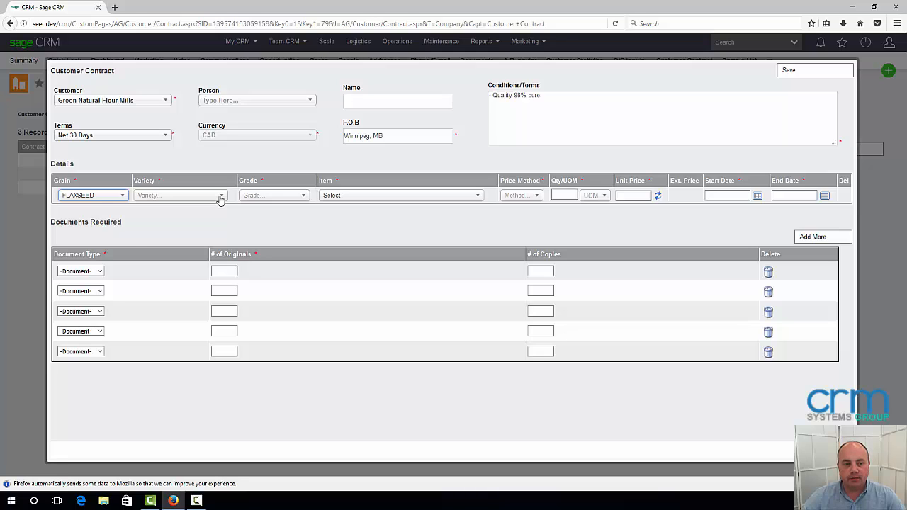
{"action": "left_click", "coordinate": [221, 197]}
{"action": "left_click", "coordinate": [216, 241]}
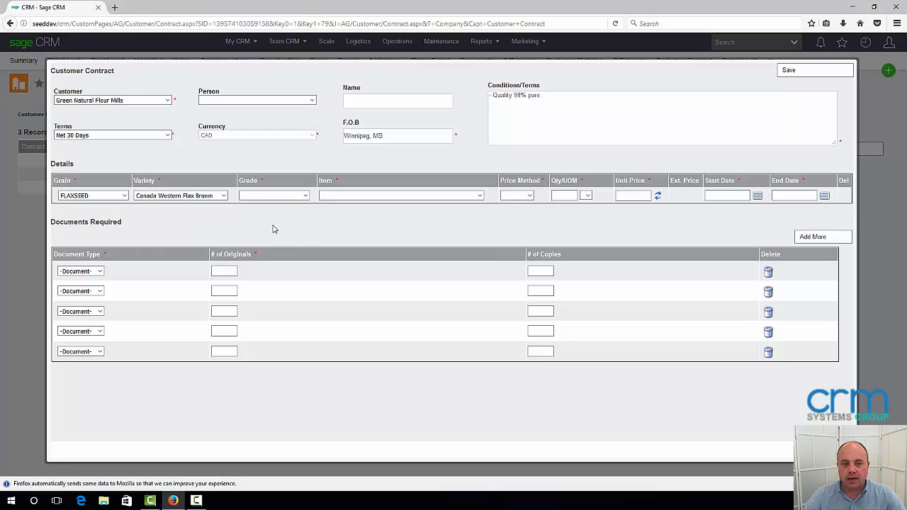
{"action": "left_click", "coordinate": [302, 198]}
{"action": "left_click", "coordinate": [269, 217]}
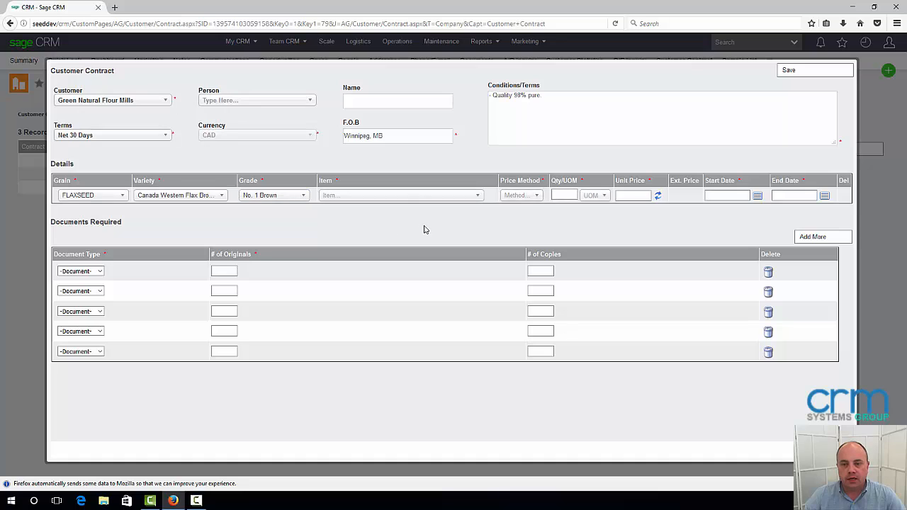
Step: Choose item NONFLXBRNHE1BAG25KG, Brown Flax, Human Edible 1, 25kg Bag, for the contract's detail line
{"action": "left_click", "coordinate": [478, 198]}
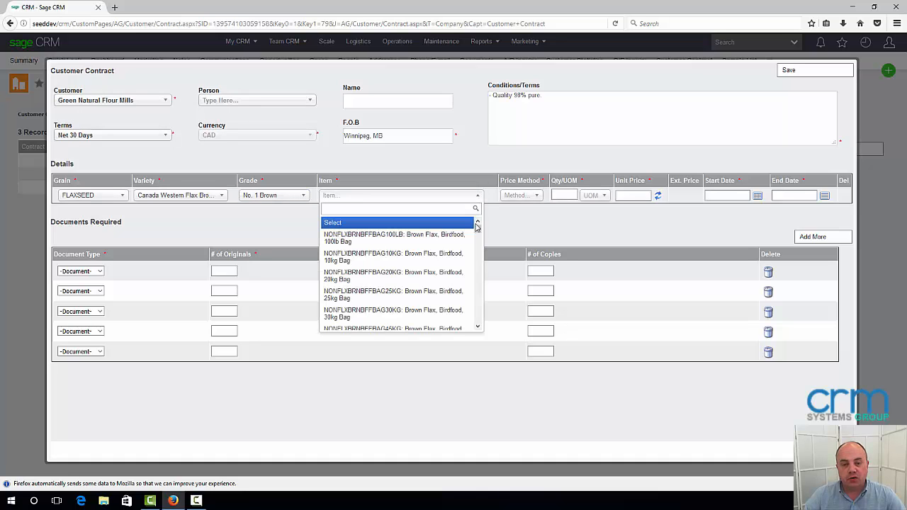
{"action": "left_click_drag", "start_coordinate": [477, 227], "coordinate": [480, 236]}
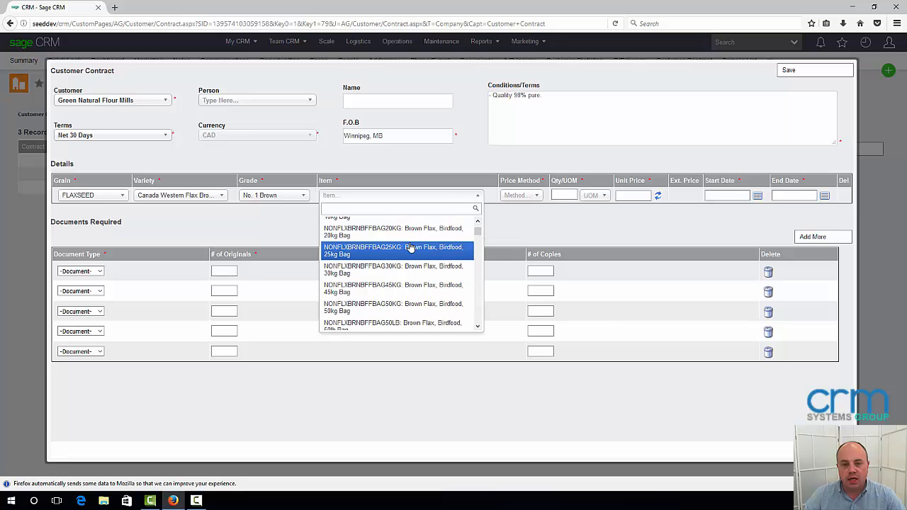
{"action": "scroll", "coordinate": [452, 289], "scroll_direction": "down", "scroll_amount": 3}
{"action": "scroll", "coordinate": [452, 289], "scroll_direction": "down", "scroll_amount": 3}
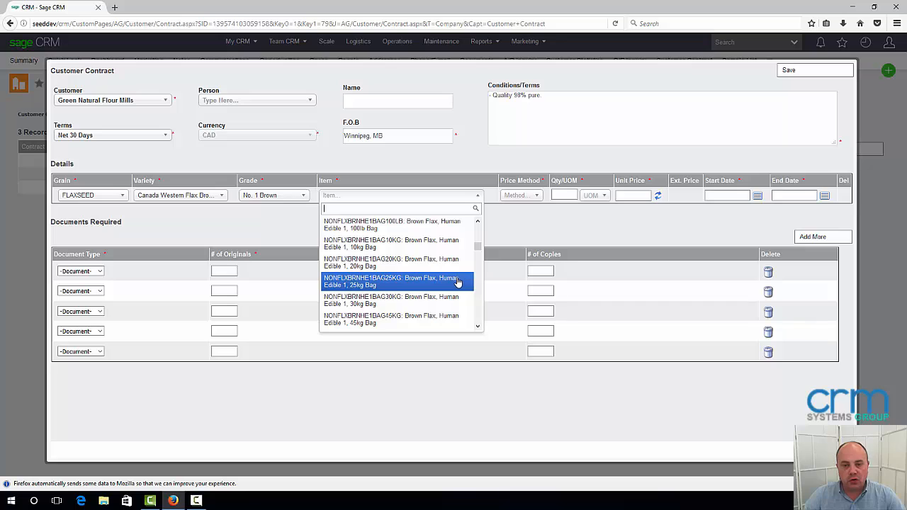
{"action": "scroll", "coordinate": [459, 283], "scroll_direction": "up", "scroll_amount": 1}
{"action": "scroll", "coordinate": [440, 282], "scroll_direction": "down", "scroll_amount": 1}
{"action": "left_click", "coordinate": [379, 282]}
Step: Price the flax line by Units with a quantity of 200 EA at a unit price of 15.50, and calculate the extended price
{"action": "left_click", "coordinate": [539, 201]}
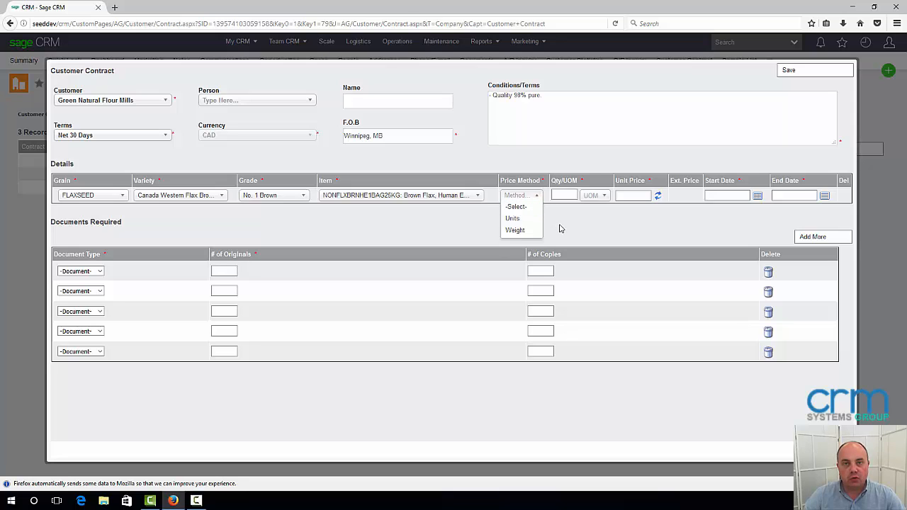
{"action": "left_click", "coordinate": [533, 218]}
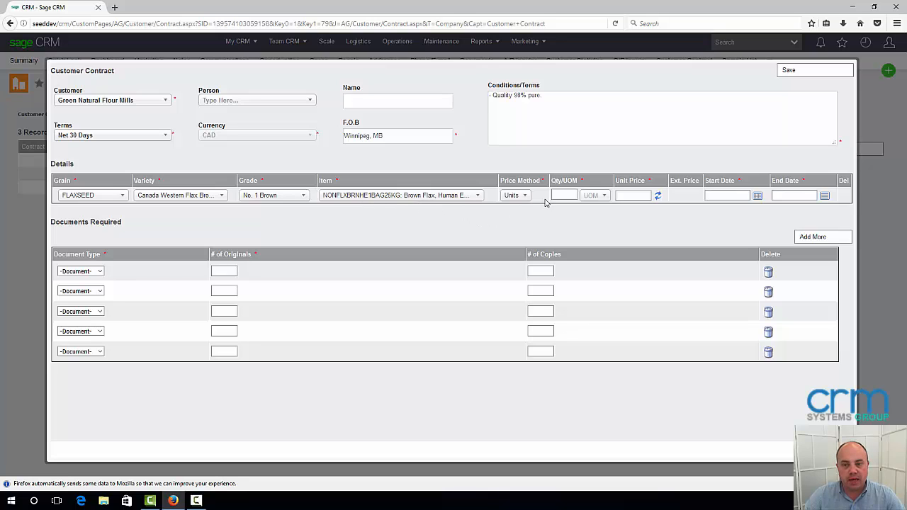
{"action": "left_click", "coordinate": [593, 196]}
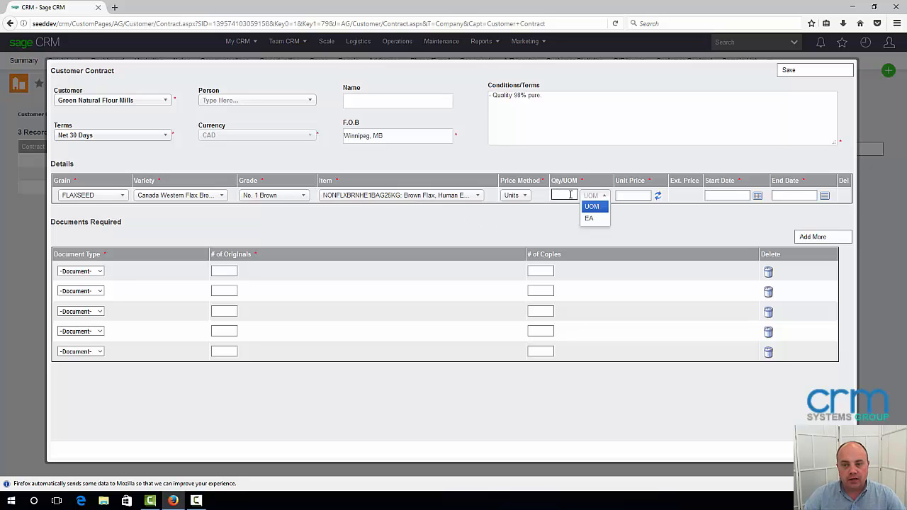
{"action": "left_click", "coordinate": [590, 219]}
{"action": "left_click", "coordinate": [561, 195]}
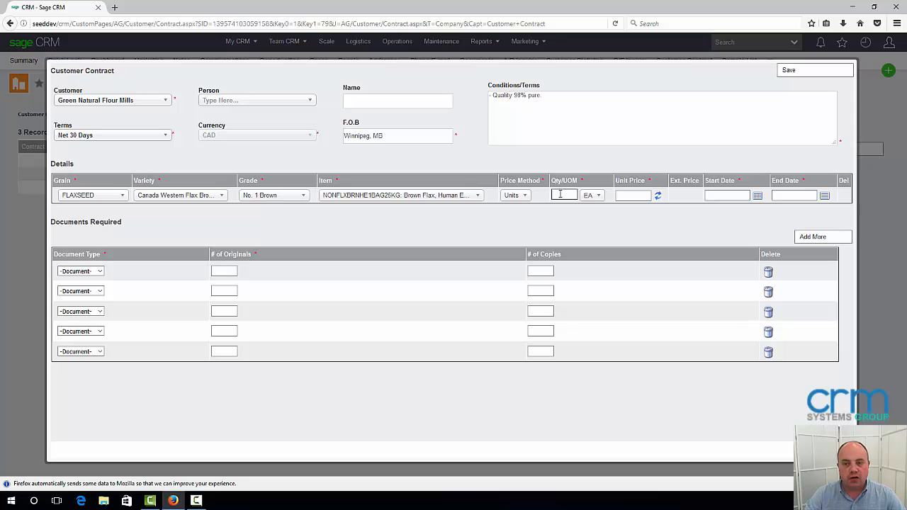
{"action": "type", "text": "200"}
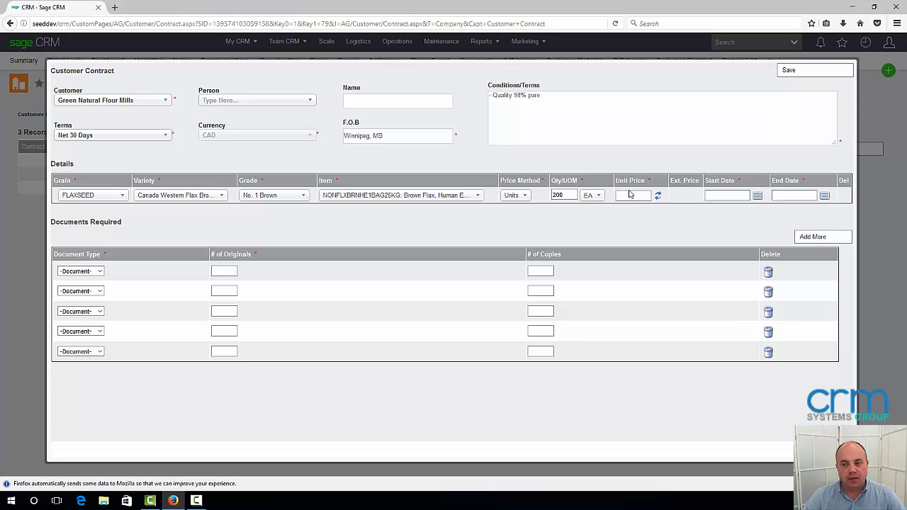
{"action": "left_click", "coordinate": [628, 195]}
{"action": "type", "text": "15.50"}
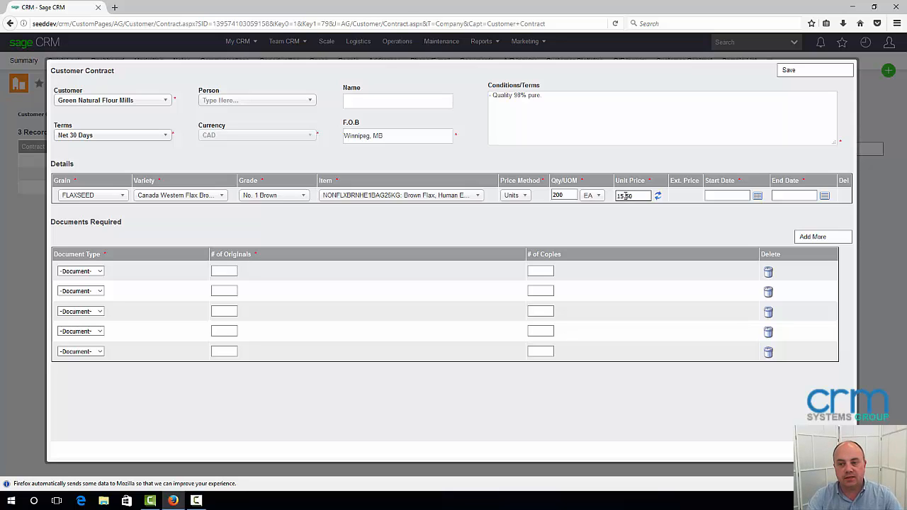
{"action": "left_click", "coordinate": [658, 195]}
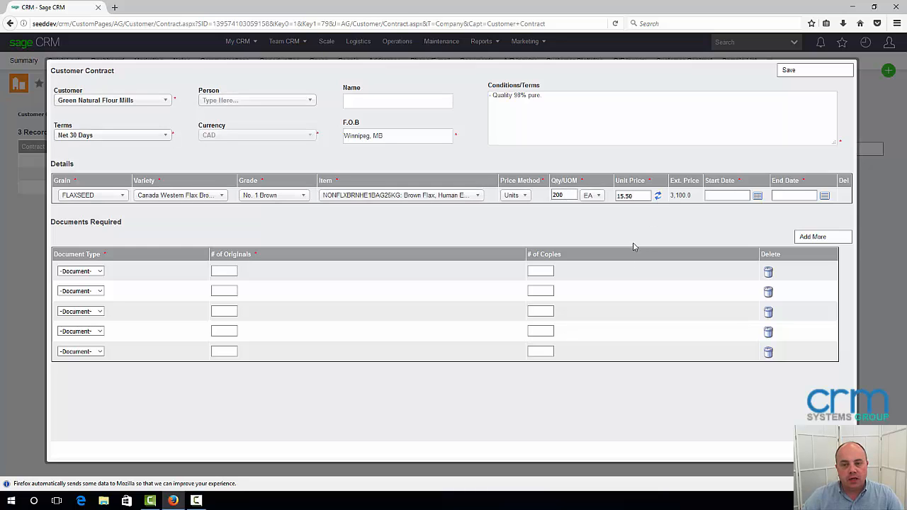
Step: Price the flax line by Weight with a quantity of 25 MT at a unit price of 600.00, and recalculate the extended price
{"action": "left_click", "coordinate": [523, 197]}
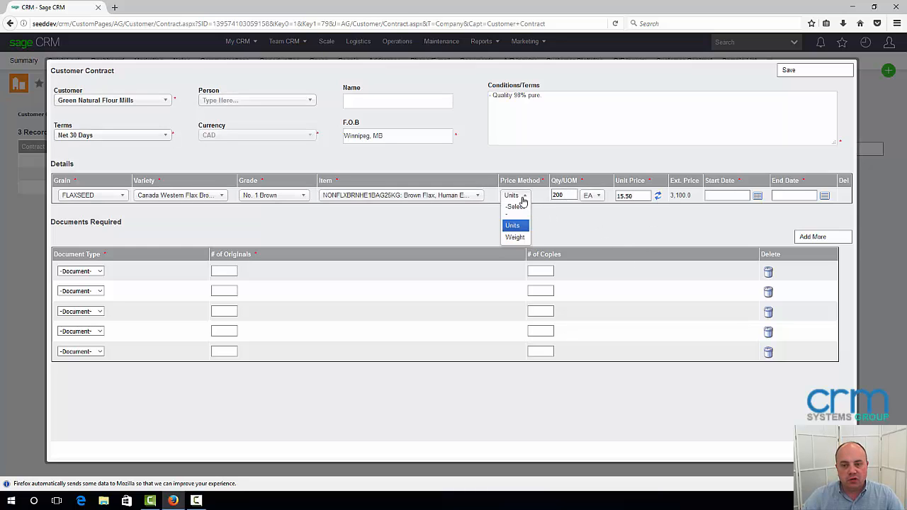
{"action": "left_click", "coordinate": [515, 238]}
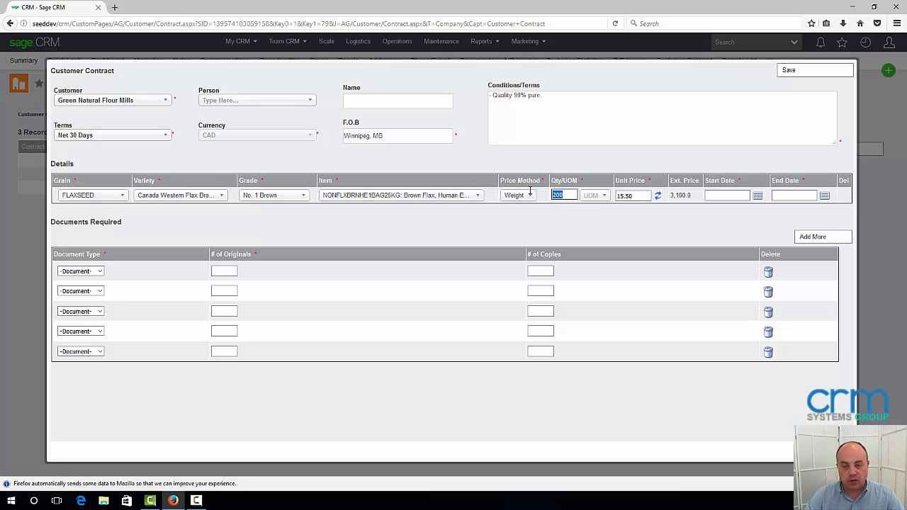
{"action": "type", "text": "25"}
{"action": "left_click", "coordinate": [597, 197]}
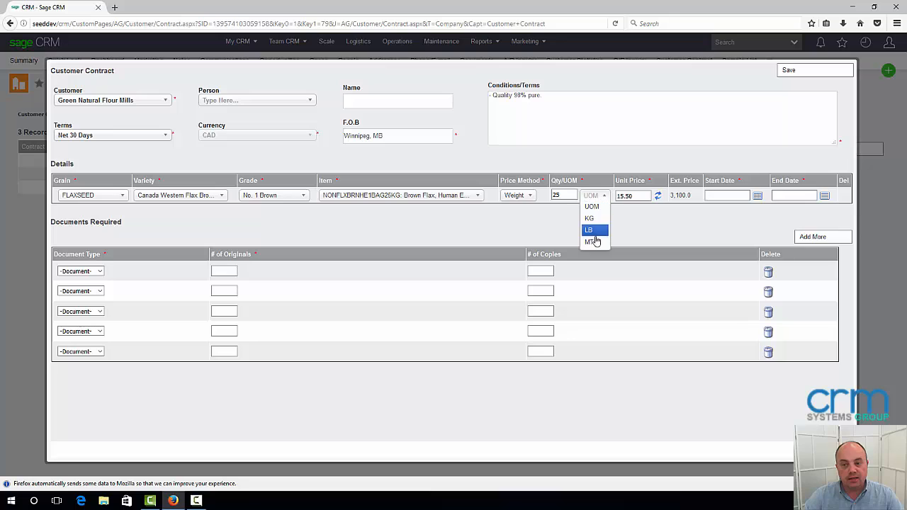
{"action": "left_click", "coordinate": [593, 241]}
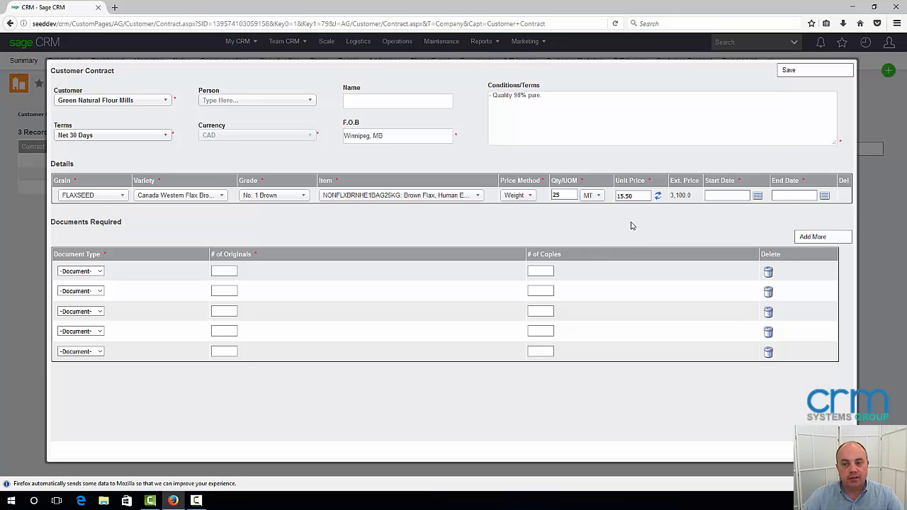
{"action": "left_click", "coordinate": [618, 197]}
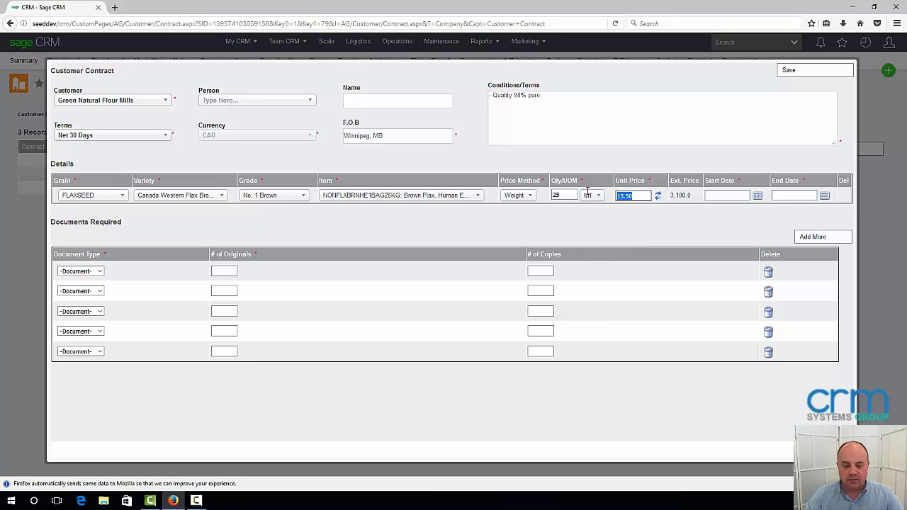
{"action": "type", "text": "600.00"}
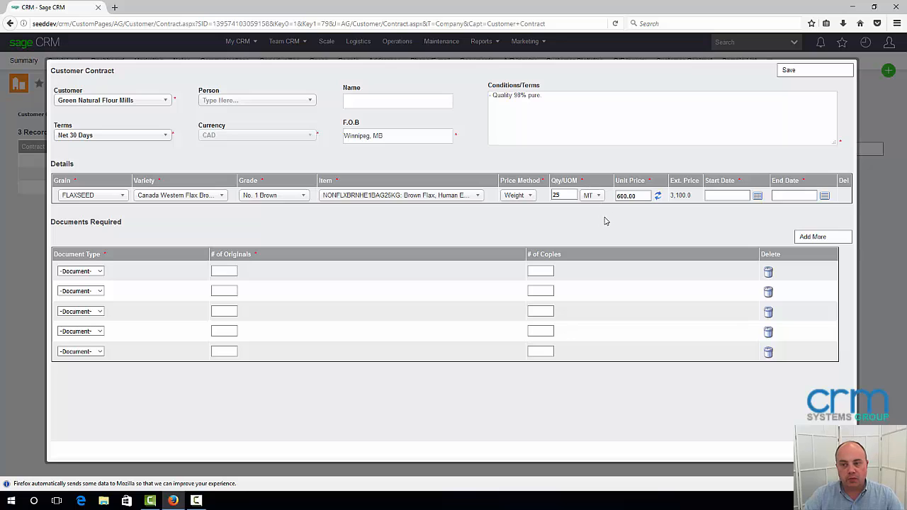
{"action": "left_click", "coordinate": [657, 196]}
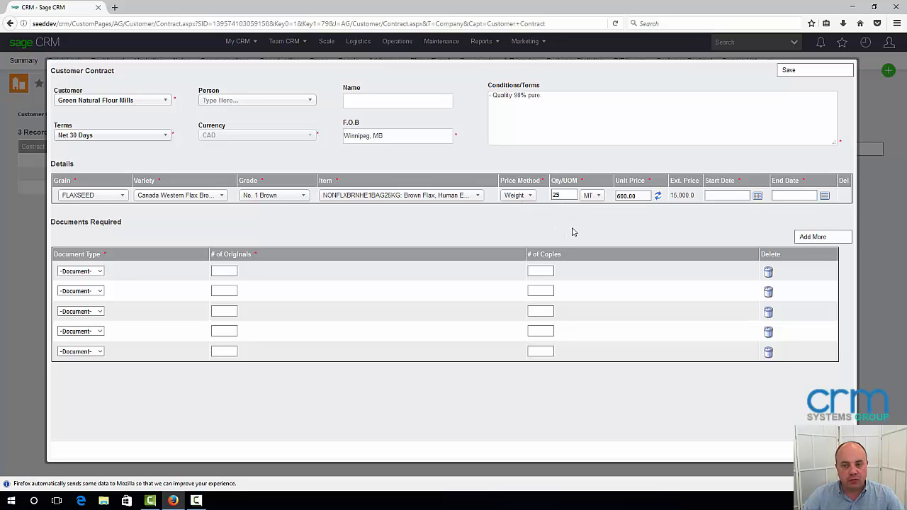
Step: Set the flax line's start date to Jul 01, 2017 and its end date to Jul 31, 2017
{"action": "left_click", "coordinate": [757, 196]}
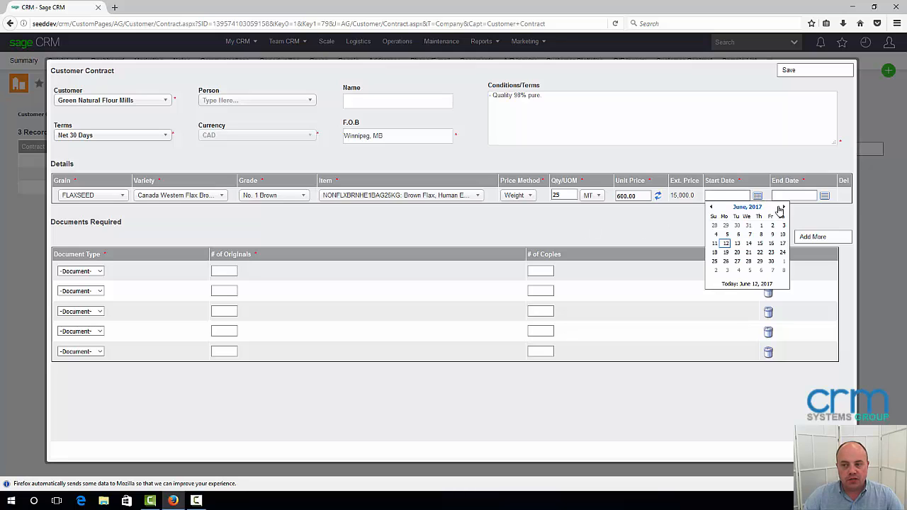
{"action": "left_click", "coordinate": [783, 207]}
{"action": "left_click", "coordinate": [782, 226]}
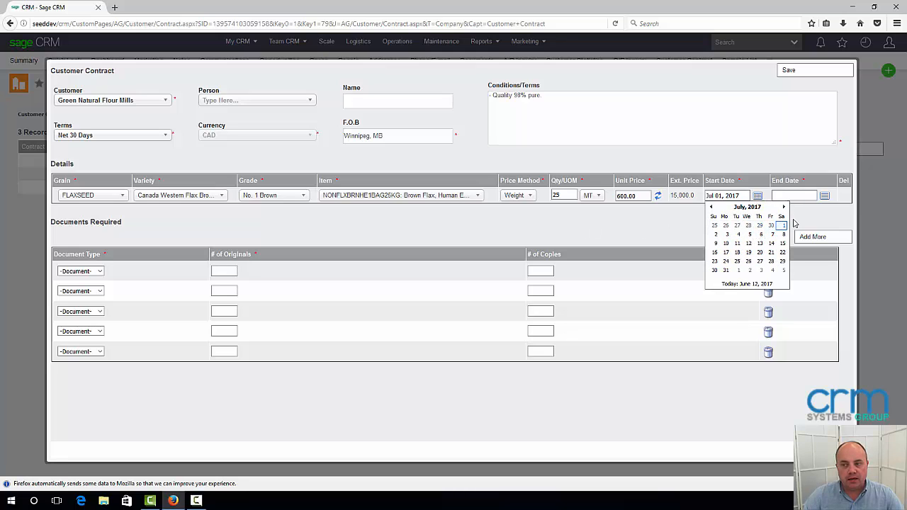
{"action": "left_click", "coordinate": [824, 196]}
{"action": "left_click", "coordinate": [812, 207]}
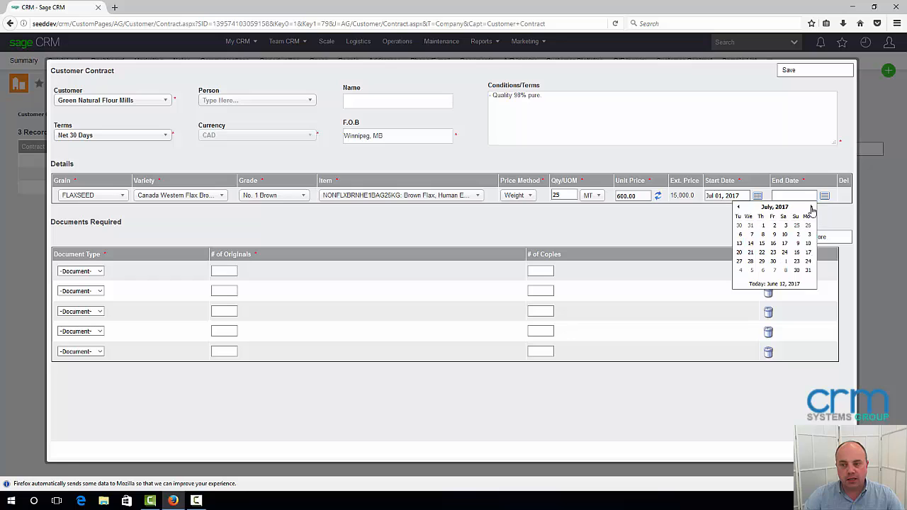
{"action": "left_click", "coordinate": [753, 270]}
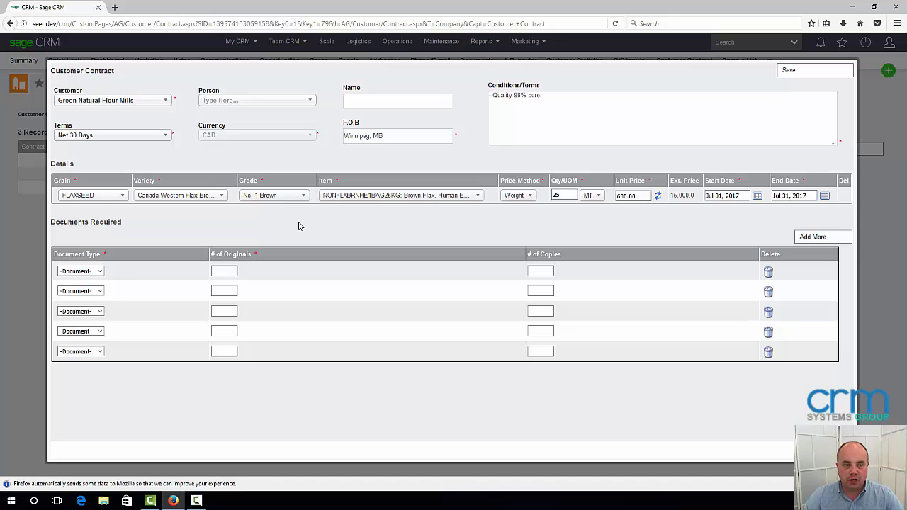
Step: Add Invoice as the first required document with 1 original and 1 copy
{"action": "left_click", "coordinate": [91, 272]}
{"action": "left_click", "coordinate": [85, 289]}
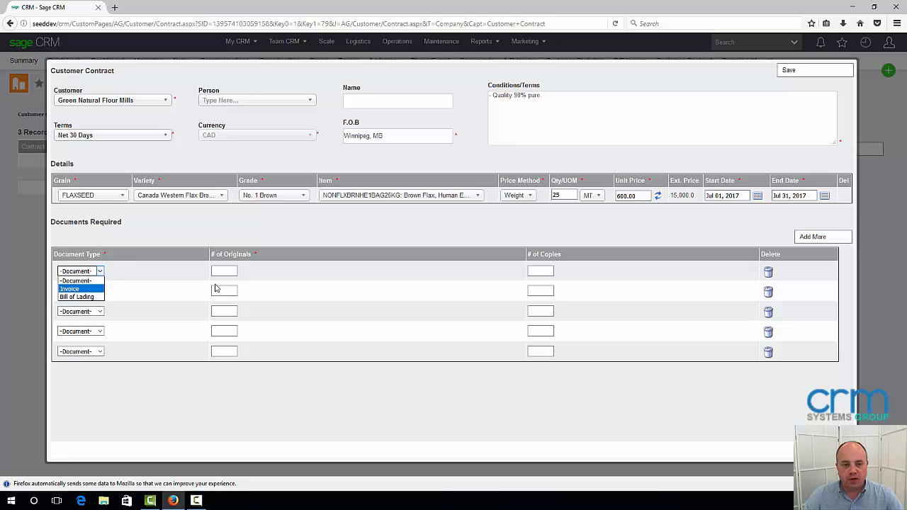
{"action": "left_click", "coordinate": [227, 273]}
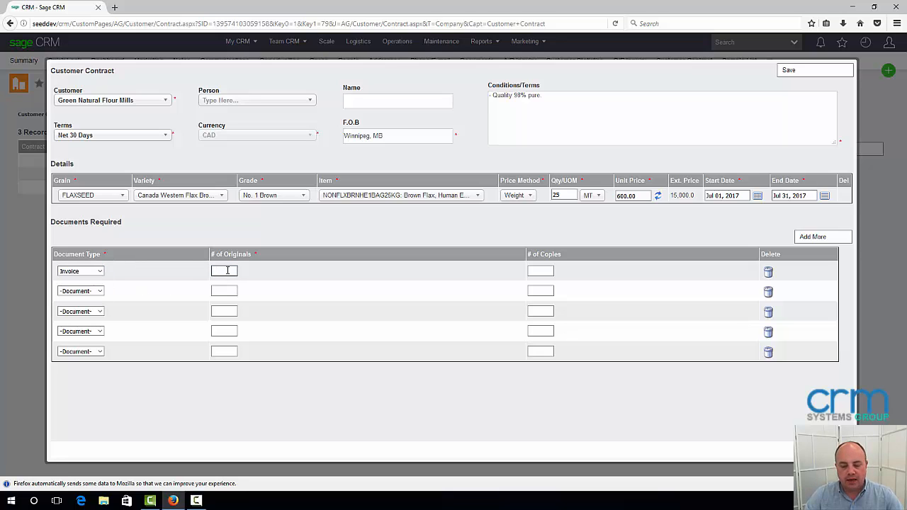
{"action": "left_click", "coordinate": [541, 271]}
{"action": "left_click", "coordinate": [554, 240]}
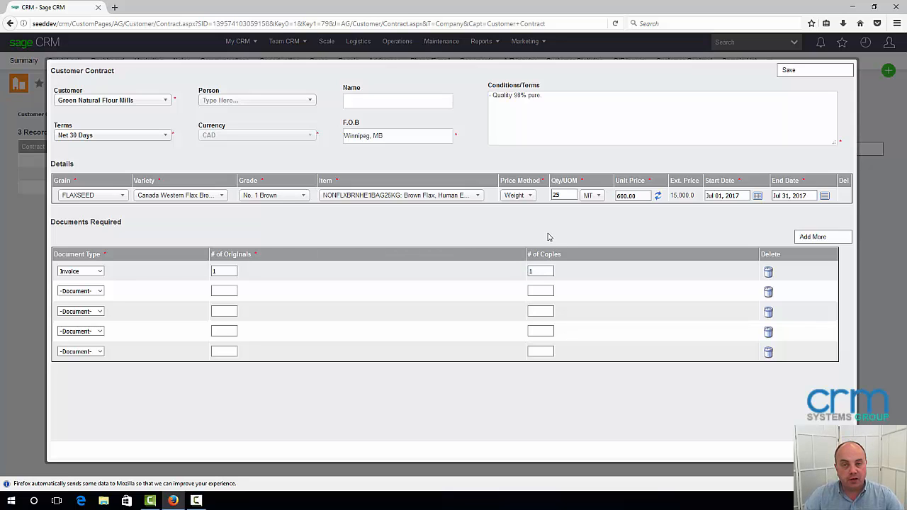
Step: Add Bill of Lading as the second required document with 1 original, and save the customer contract
{"action": "left_click", "coordinate": [75, 296]}
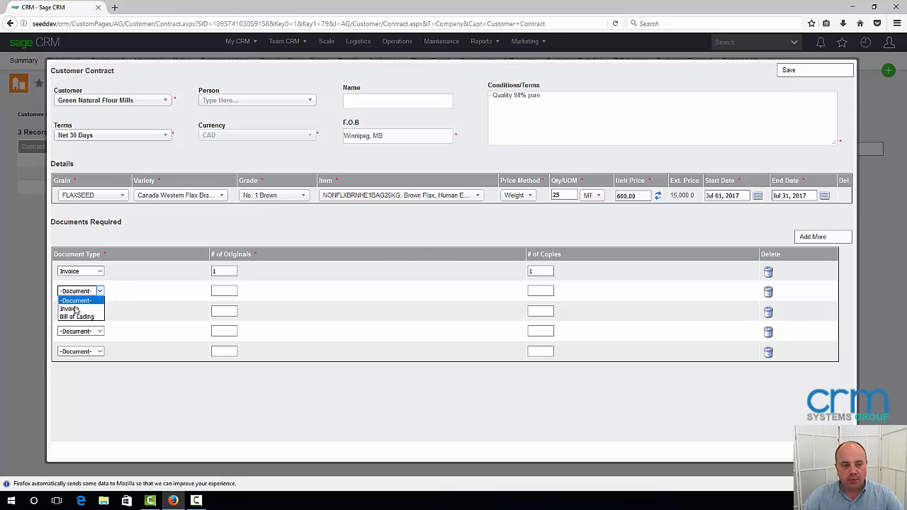
{"action": "left_click", "coordinate": [76, 314]}
{"action": "left_click", "coordinate": [230, 293]}
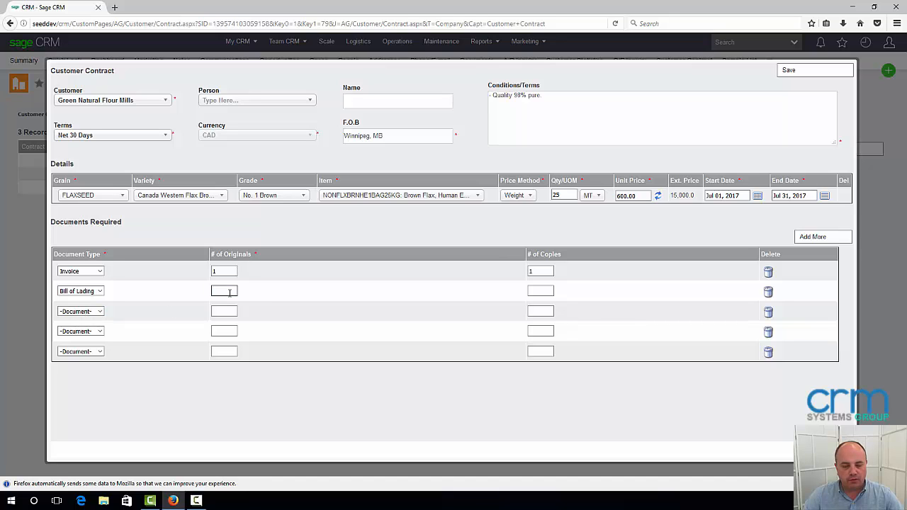
{"action": "type", "text": "1"}
{"action": "left_click", "coordinate": [399, 279]}
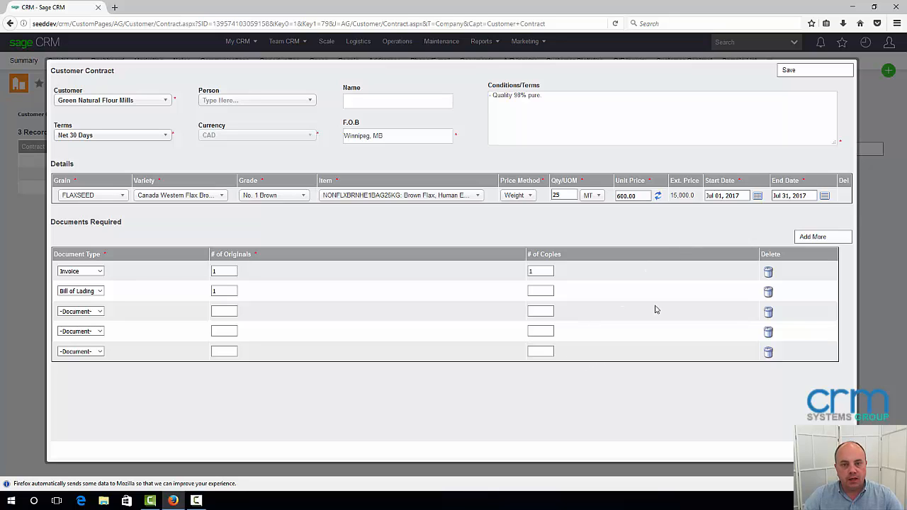
{"action": "left_click", "coordinate": [788, 71]}
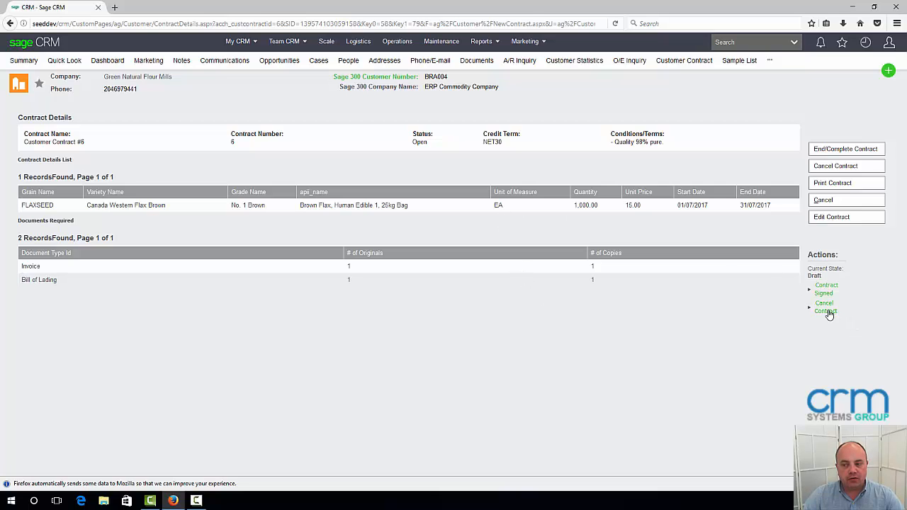
{"action": "left_click_drag", "start_coordinate": [829, 314], "coordinate": [760, 308]}
{"action": "left_click", "coordinate": [760, 307]}
{"action": "left_click_drag", "start_coordinate": [838, 297], "coordinate": [733, 301]}
{"action": "left_click", "coordinate": [733, 300]}
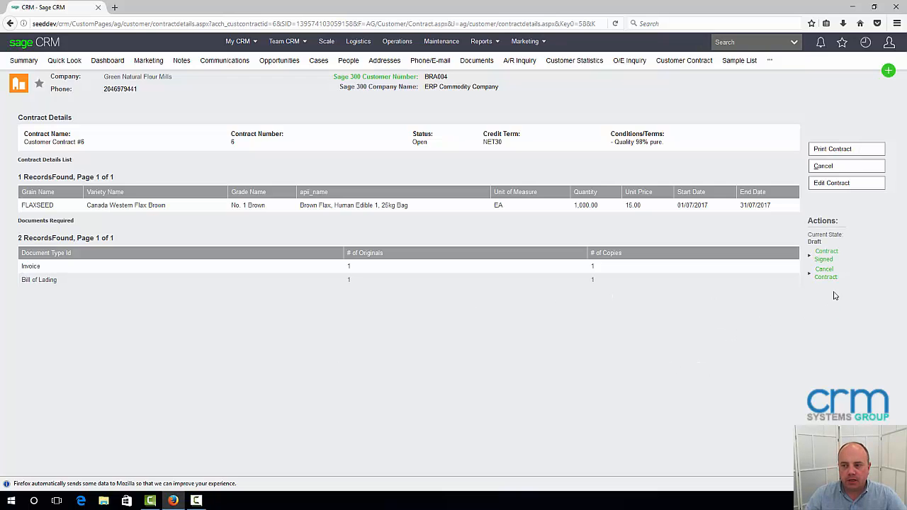
Step: Start marking the draft contract as signed and choose the Sage300-Overview PDF from the Documents folder as the upload file
{"action": "left_click", "coordinate": [823, 259]}
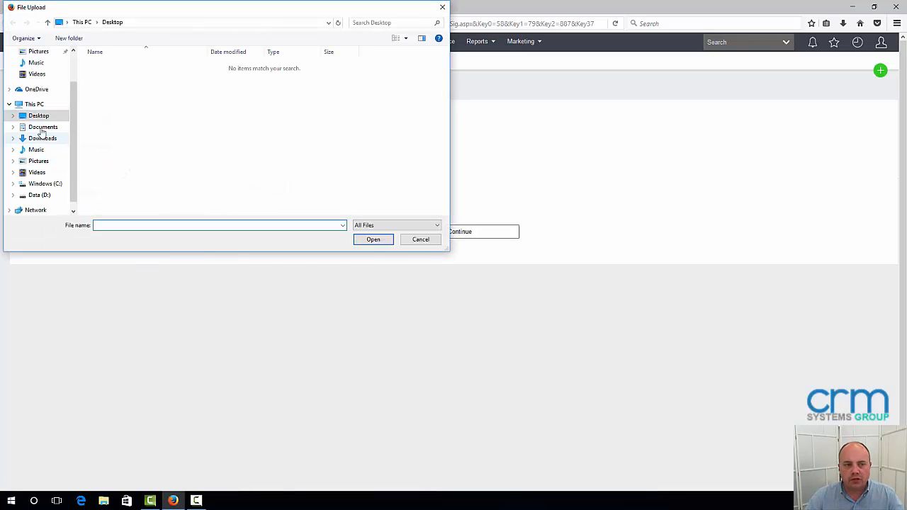
{"action": "left_click", "coordinate": [43, 128]}
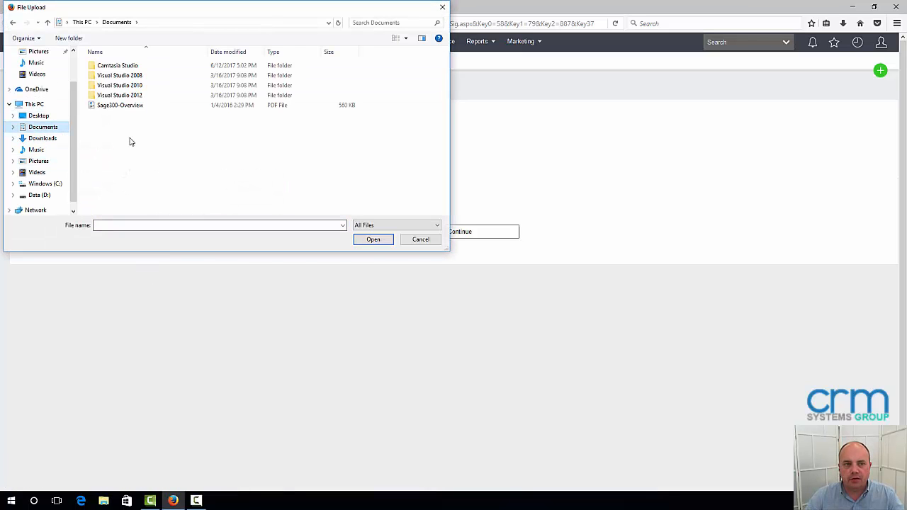
{"action": "left_click", "coordinate": [117, 107]}
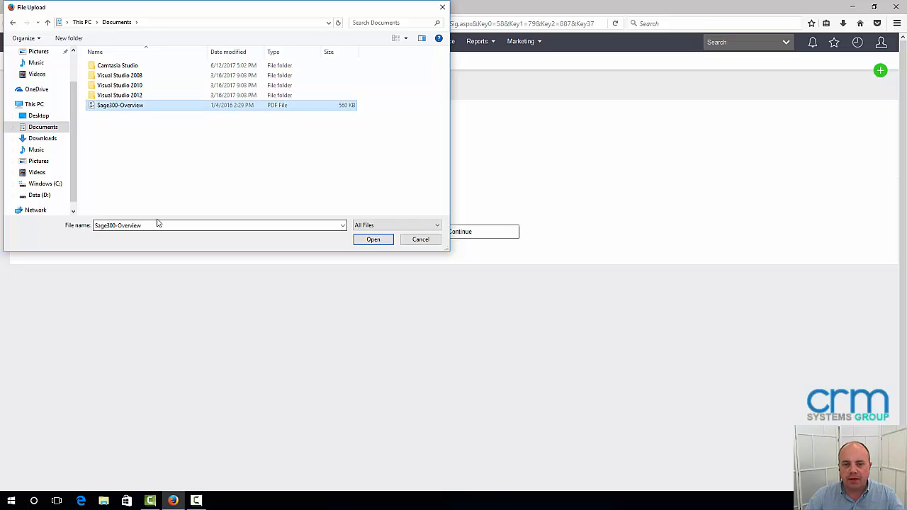
{"action": "left_click", "coordinate": [371, 241]}
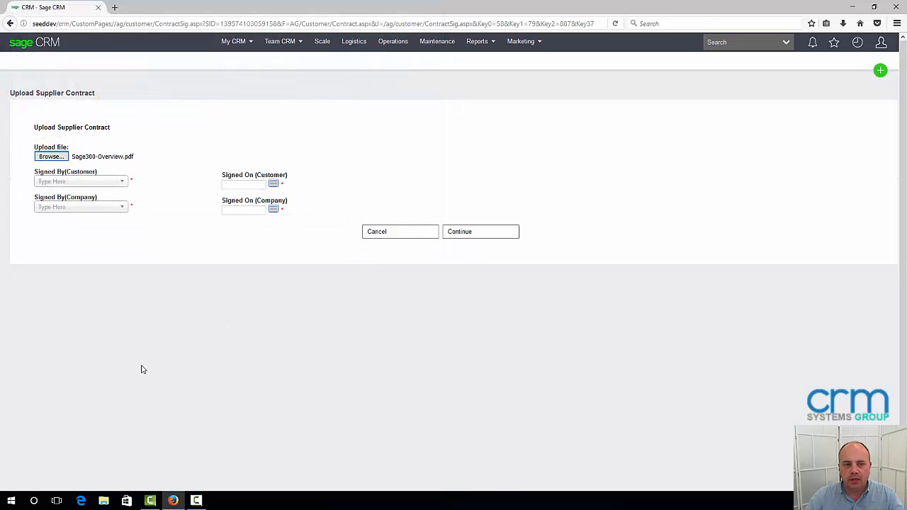
Step: Choose the customer's signatory and the company's signatory for the uploaded contract
{"action": "left_click", "coordinate": [108, 183]}
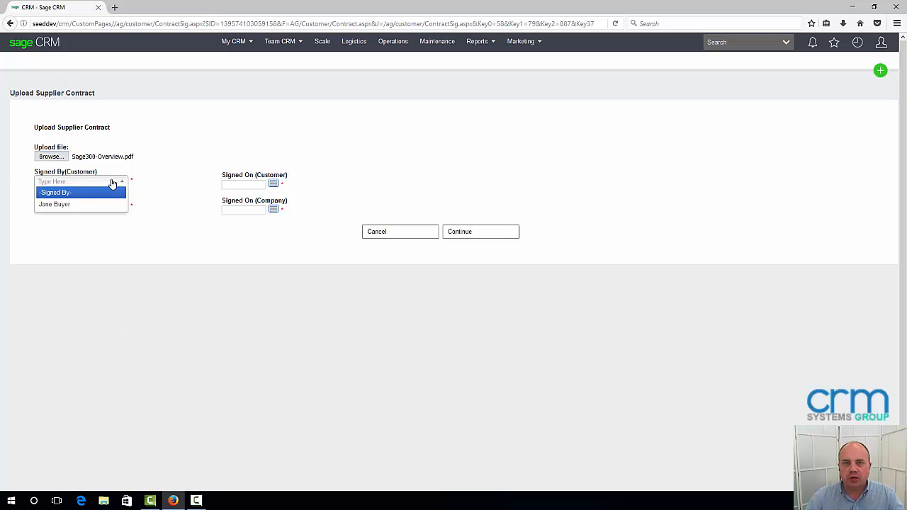
{"action": "left_click", "coordinate": [66, 206]}
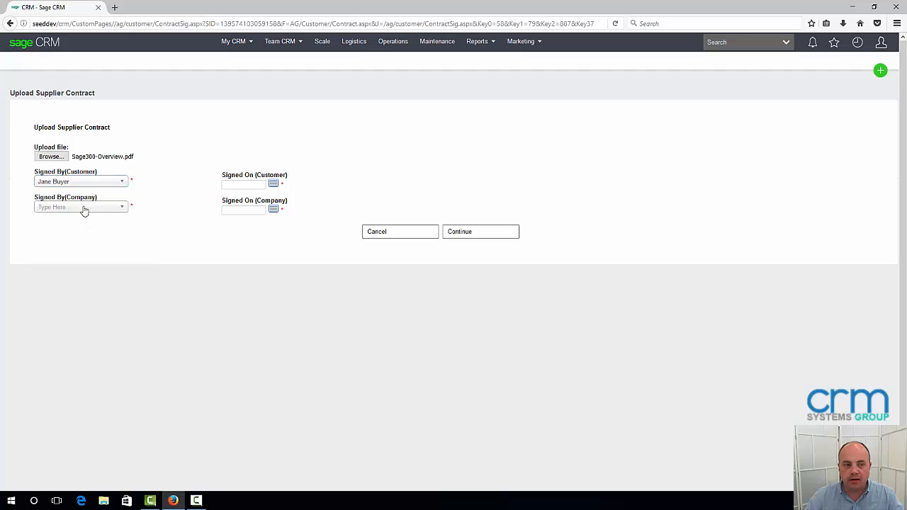
{"action": "left_click", "coordinate": [82, 207]}
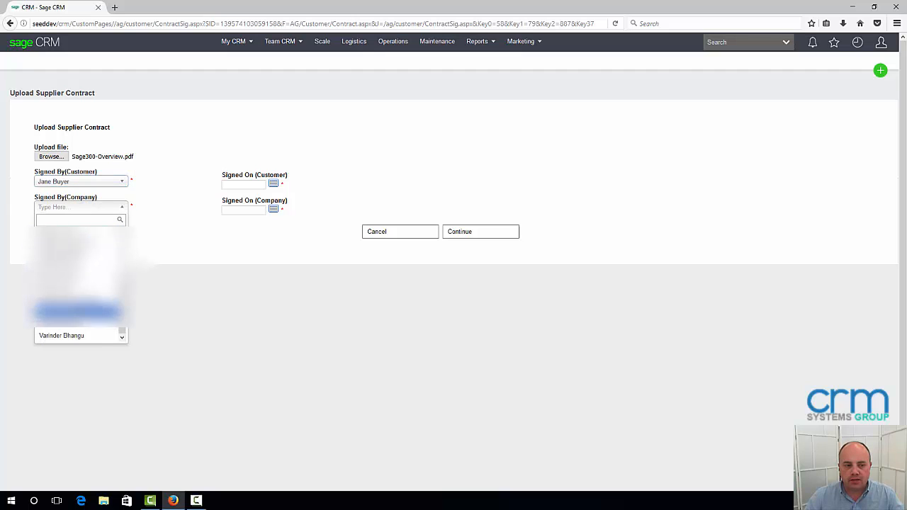
{"action": "left_click", "coordinate": [77, 338]}
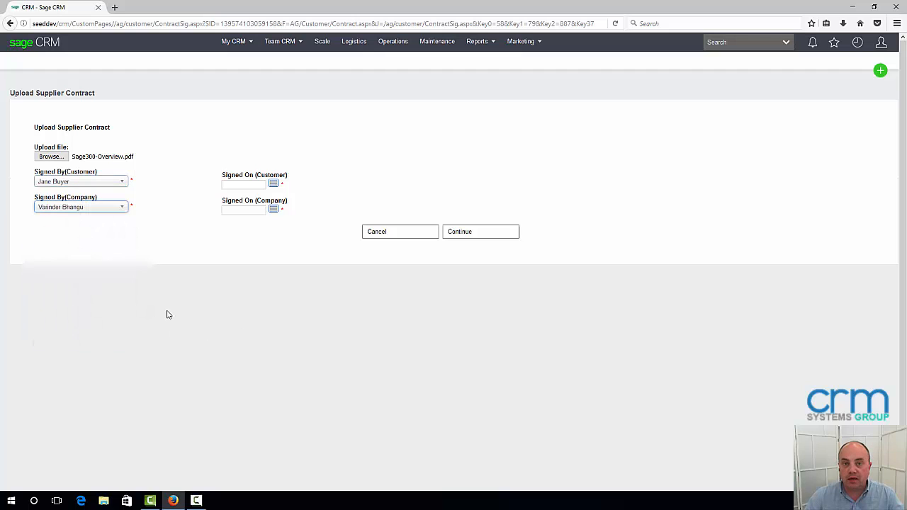
Step: Set the customer and company signing dates to Jun 12, 2017, and submit the signed contract
{"action": "left_click", "coordinate": [273, 182]}
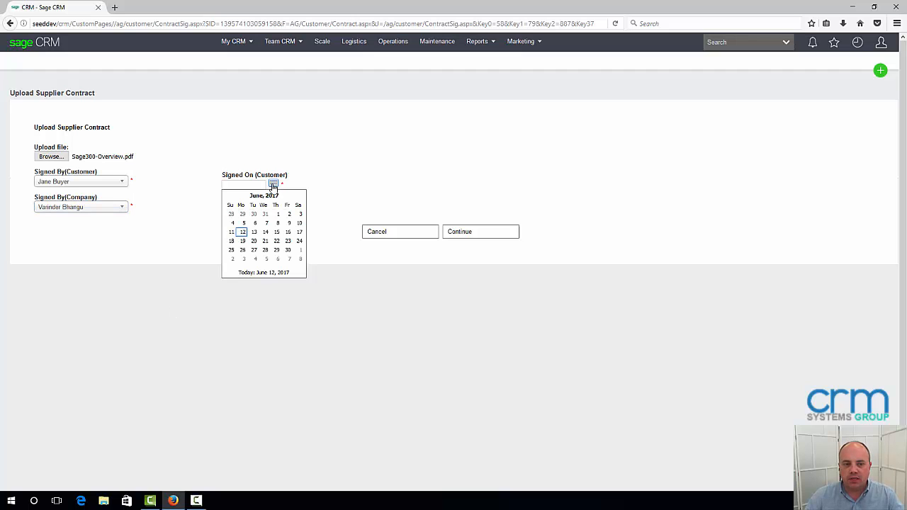
{"action": "left_click", "coordinate": [242, 232]}
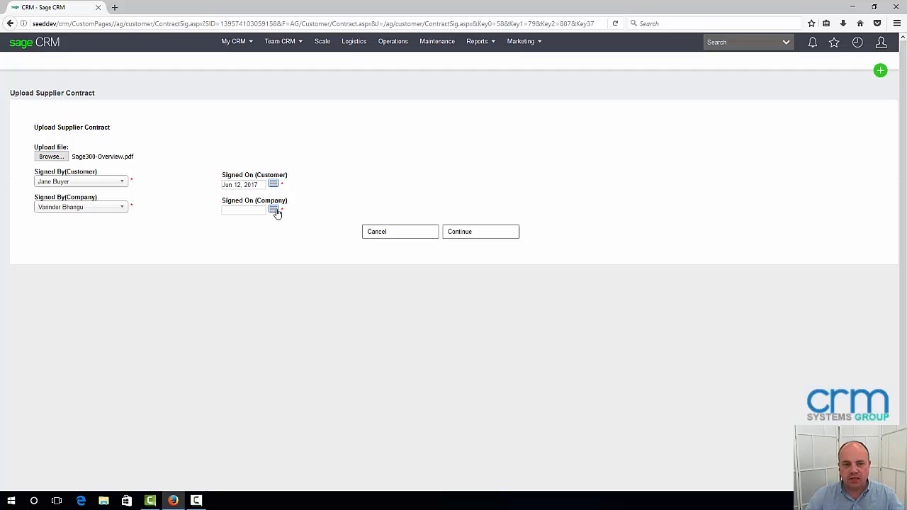
{"action": "left_click", "coordinate": [274, 210]}
{"action": "left_click", "coordinate": [243, 258]}
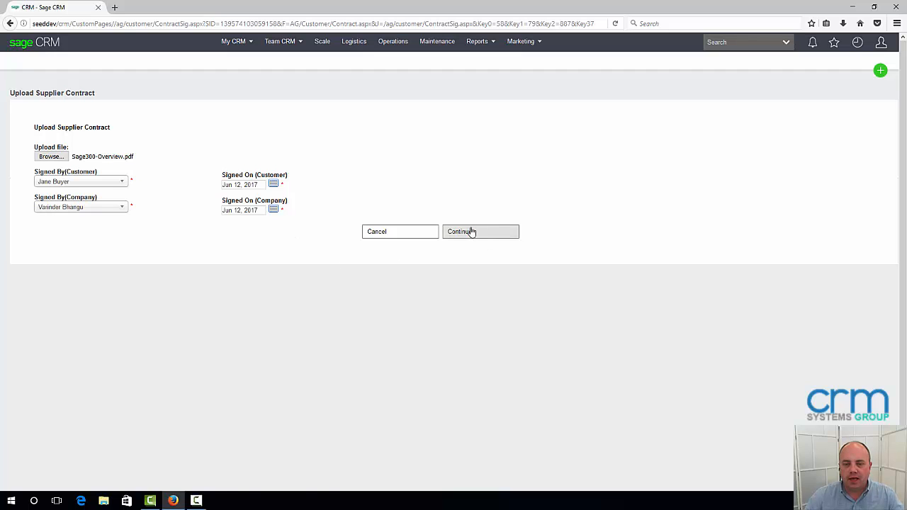
{"action": "left_click", "coordinate": [450, 232]}
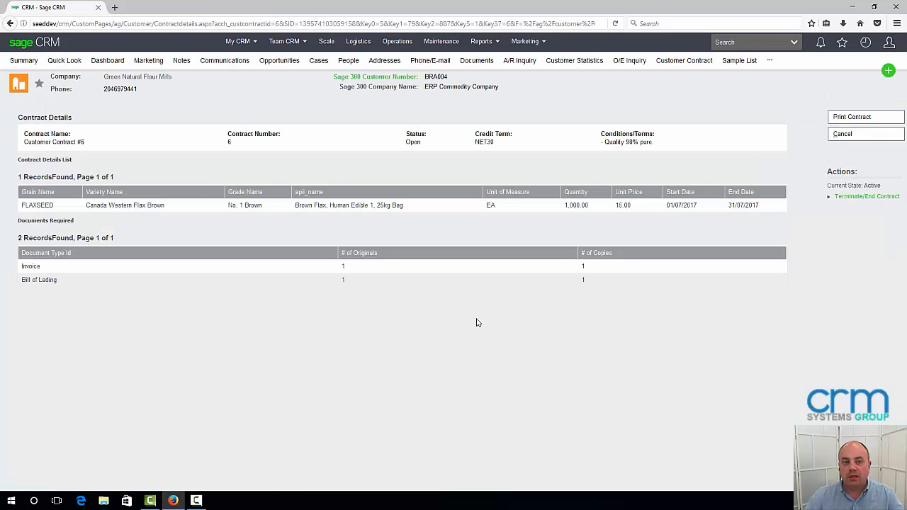